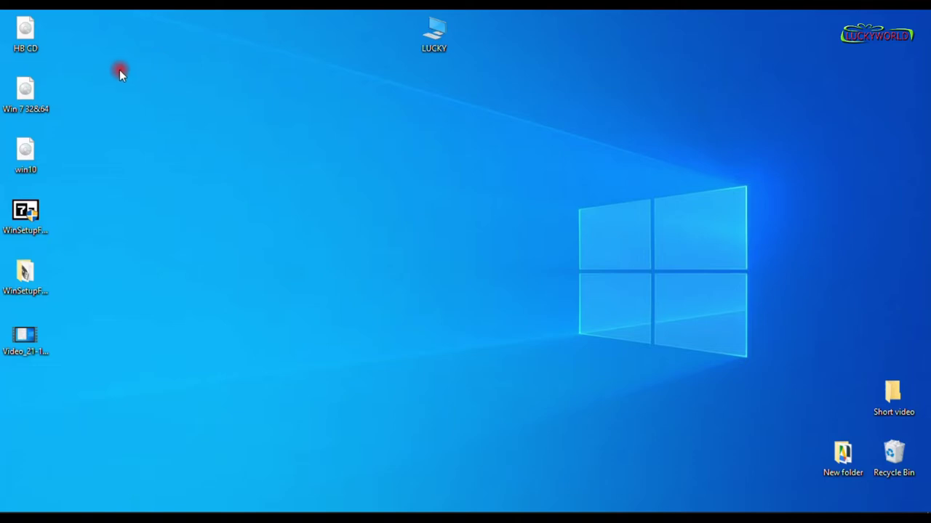
- Look up the WinSetupFromUSB 1.10 download on the official WinSetupFromUSB downloads page, then return to the desktop
left_click(44, 231)
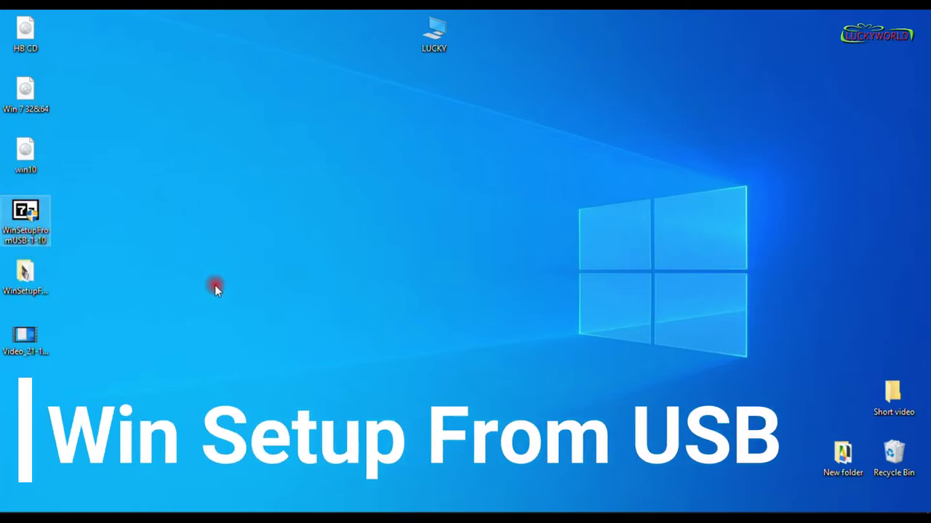
left_click(89, 518)
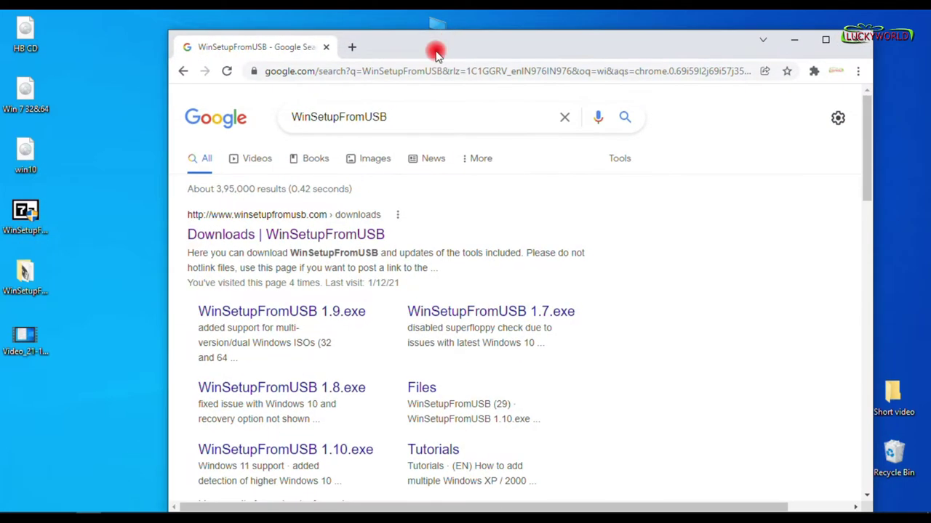
left_click(348, 239)
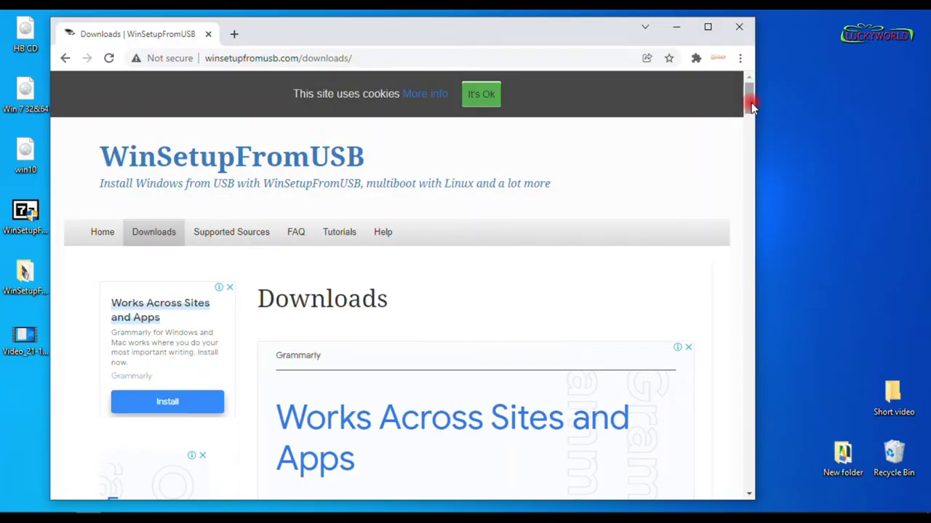
left_click_drag(751, 102, 751, 146)
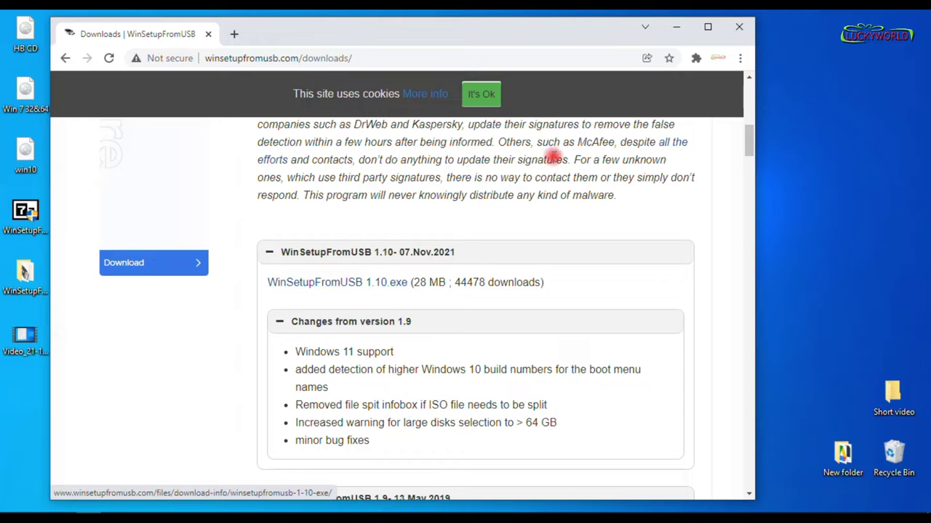
left_click(676, 27)
left_click(36, 234)
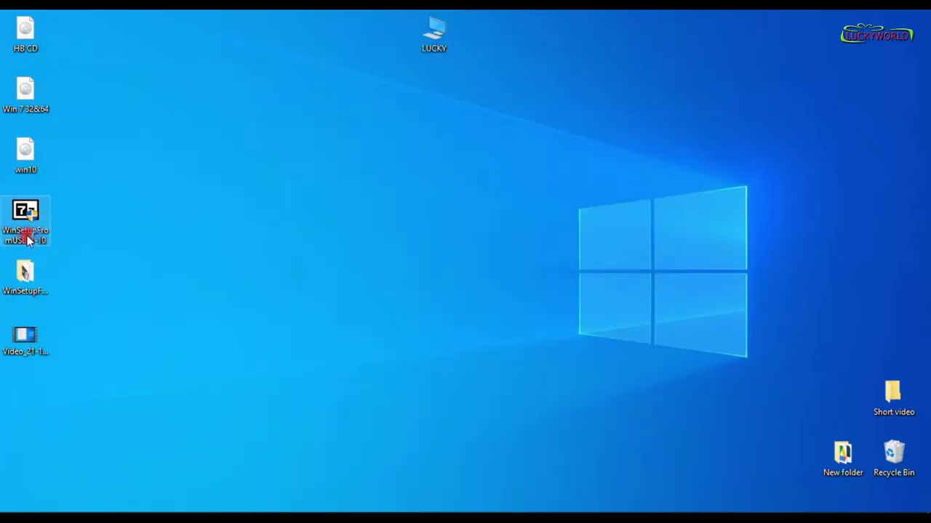
double_click(27, 240)
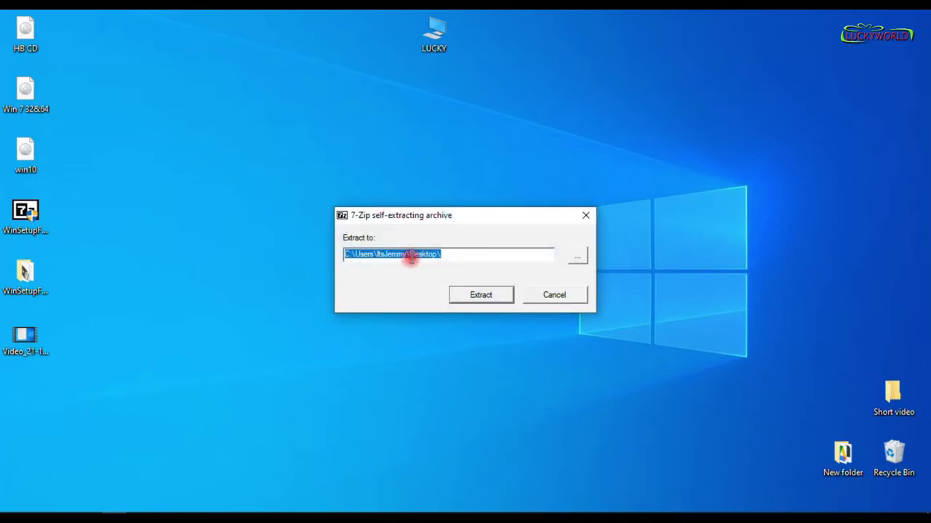
left_click(15, 294)
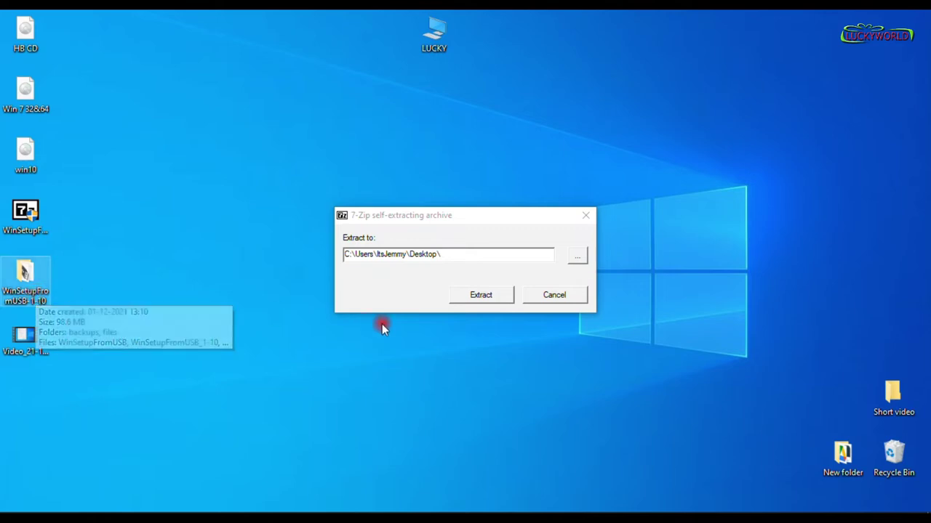
left_click(530, 295)
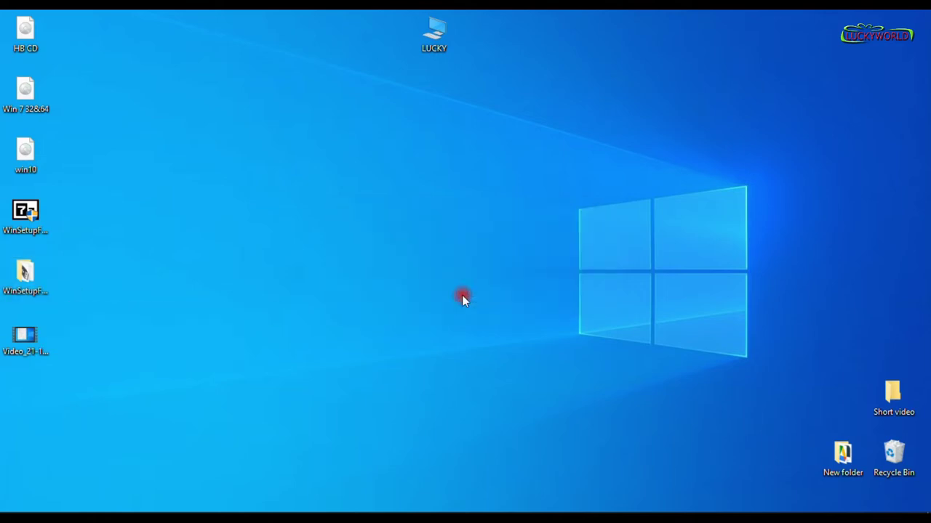
- Launch WinSetupFromUSB_1-10_x64 from the extracted WinSetupFromUSB-1-10 folder and close the folder window
double_click(27, 276)
left_click_drag(686, 42, 239, 54)
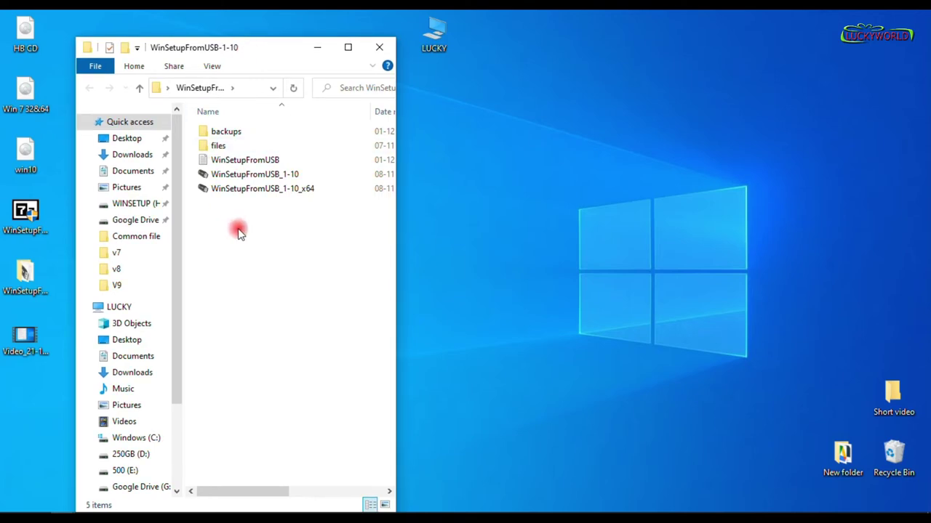
left_click(267, 179)
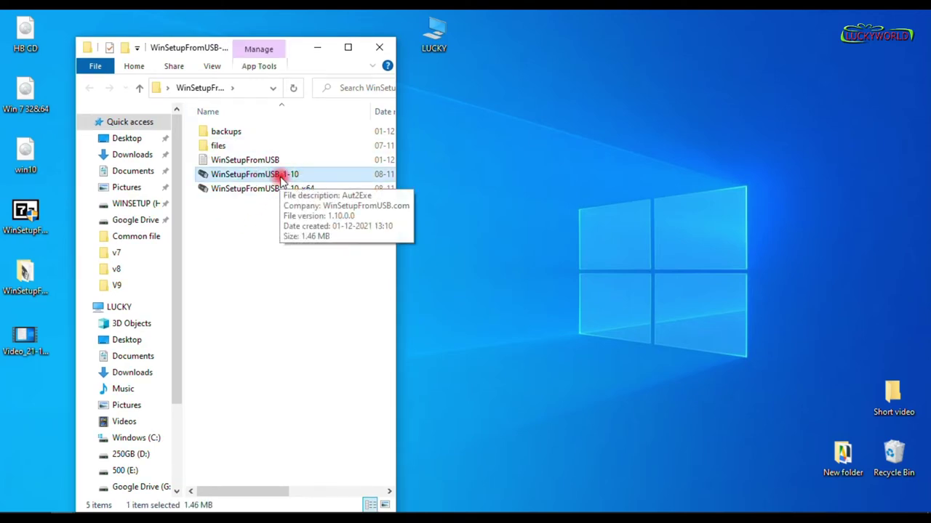
left_click(304, 194)
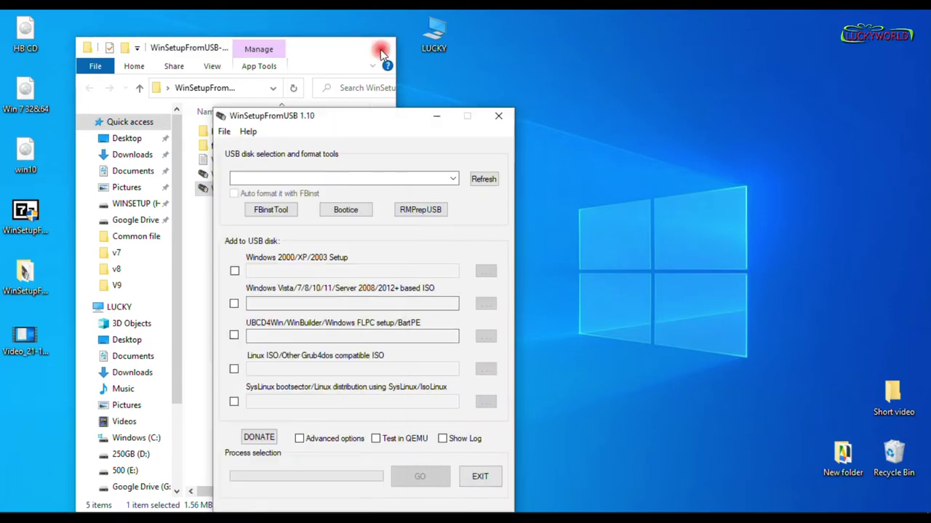
left_click(379, 47)
- Set the SanDisk Ultra USB disk (H:) to be auto-formatted with FBinst as NTFS
left_click_drag(361, 125, 292, 60)
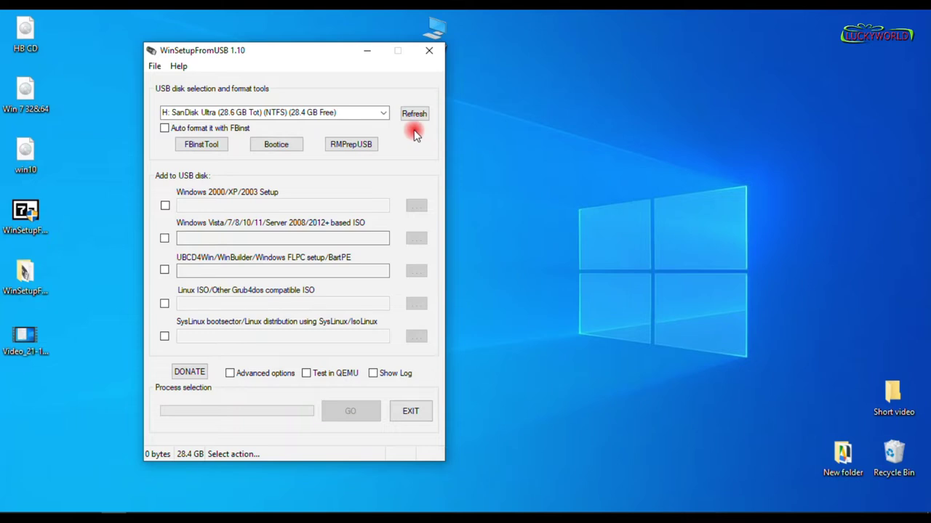
left_click(164, 128)
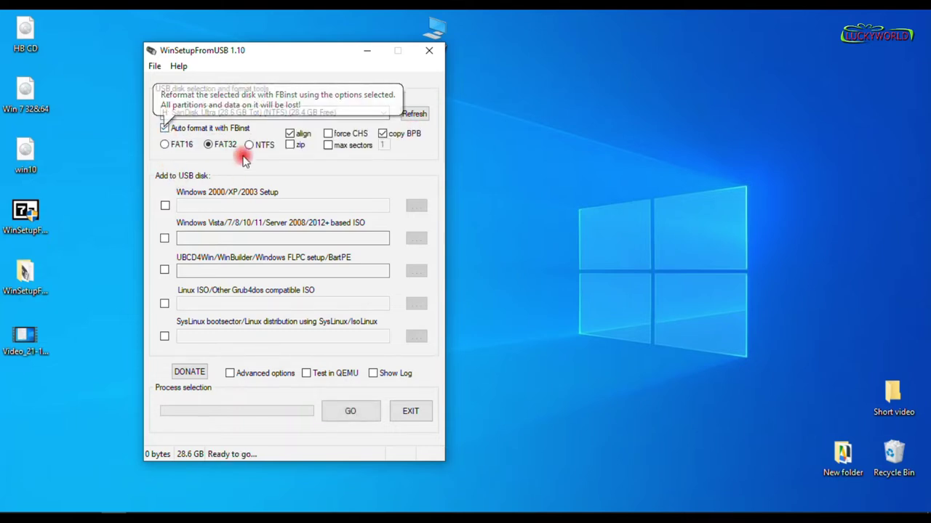
left_click(249, 148)
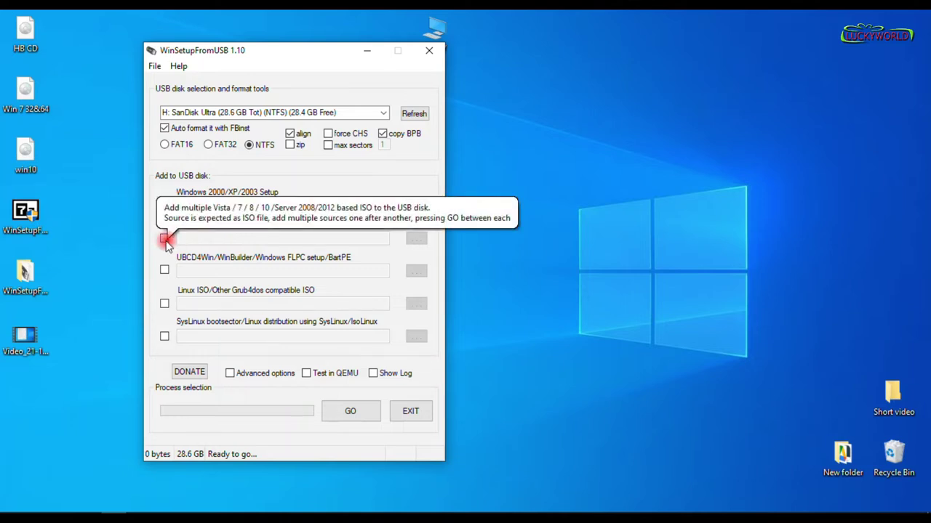
- Add the Win 7 32&64 ISO from the Desktop as the Windows Vista/7/8/10/11/Server 2008/2012+ based source
left_click(87, 97)
left_click(29, 101)
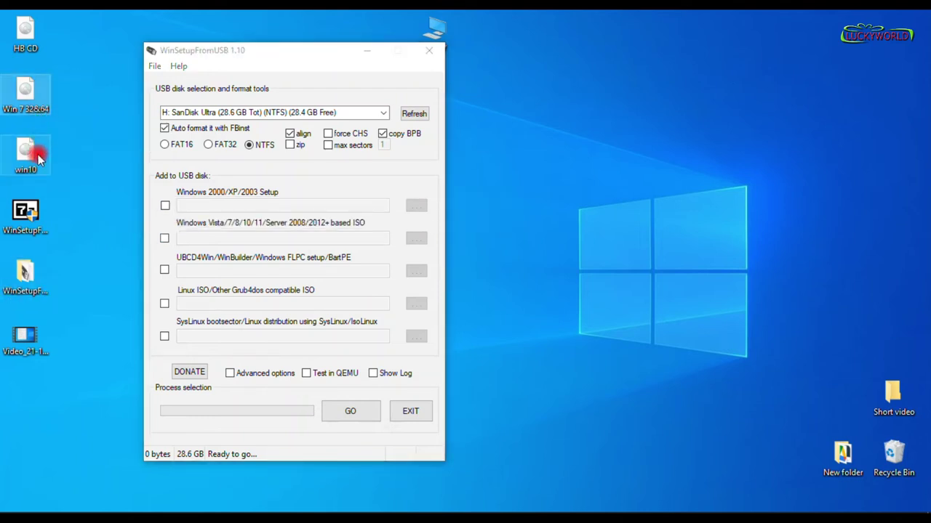
left_click(27, 156)
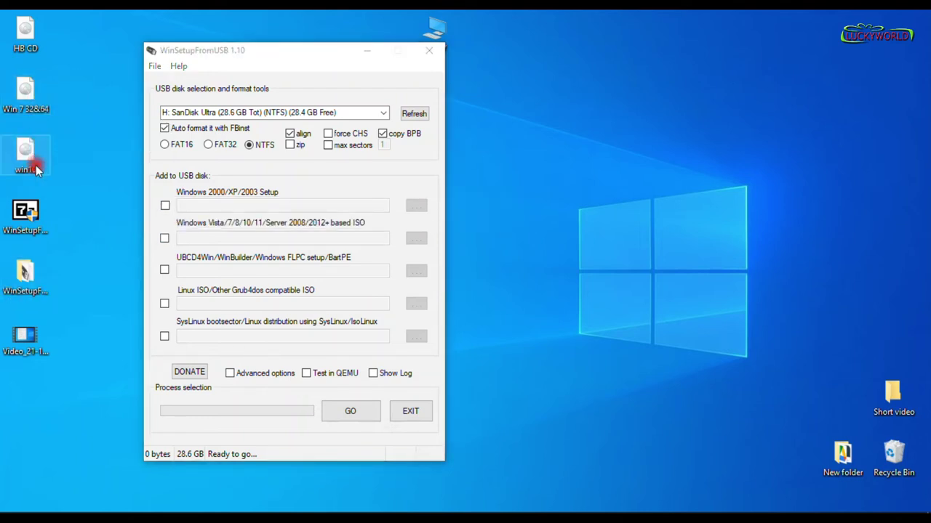
left_click(165, 242)
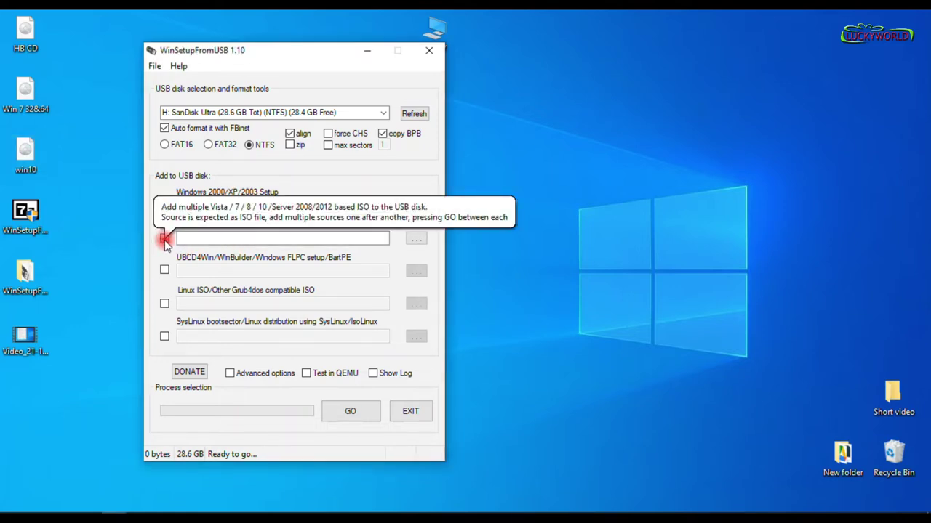
left_click(417, 239)
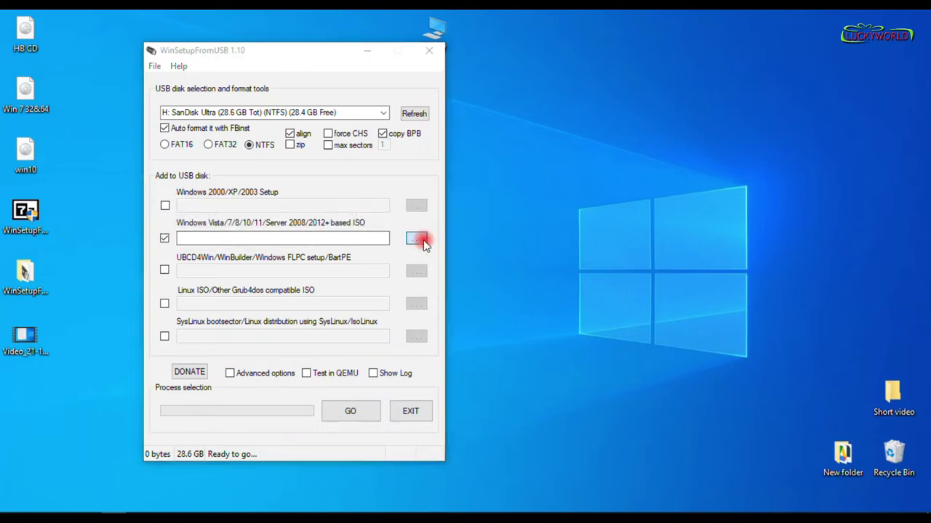
left_click(159, 231)
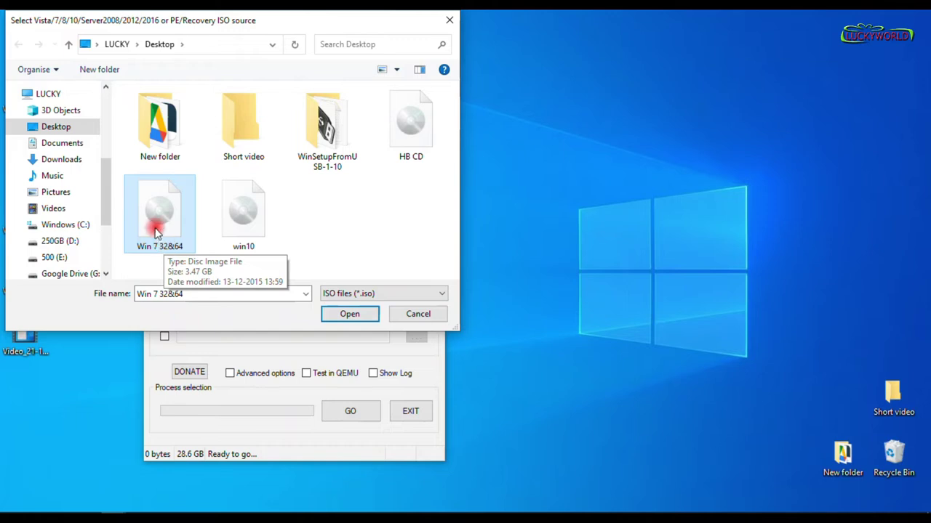
left_click(355, 316)
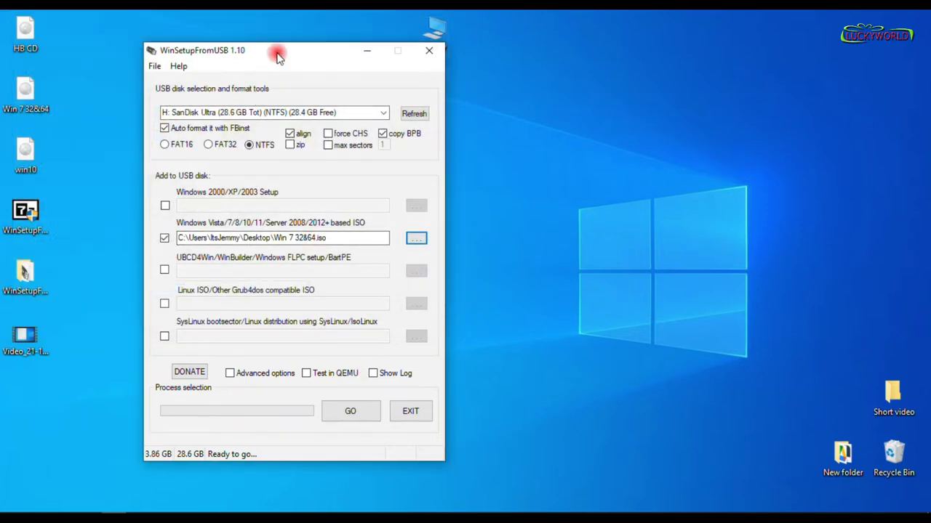
left_click_drag(276, 53, 294, 54)
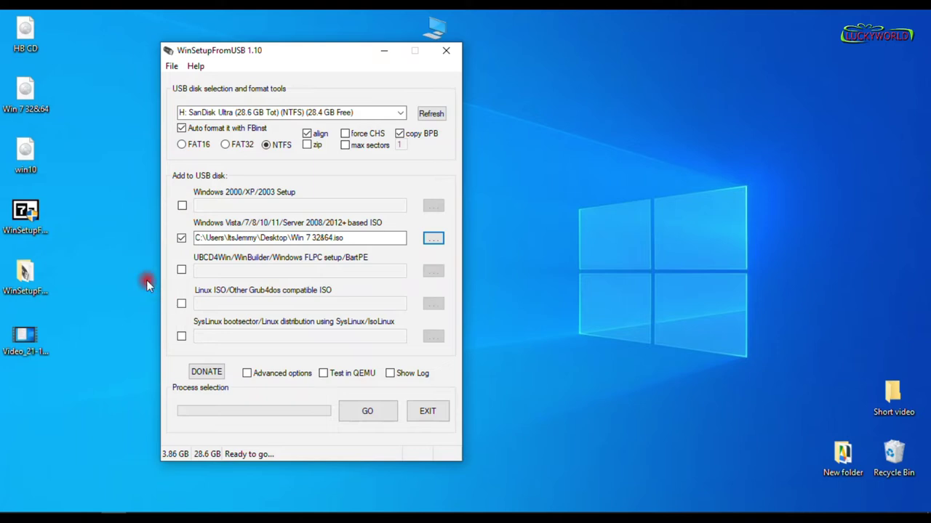
- Add the HB CD ISO from the Desktop as the Linux/Other Grub4dos source, with HB CD as its boot menu name
left_click(29, 36)
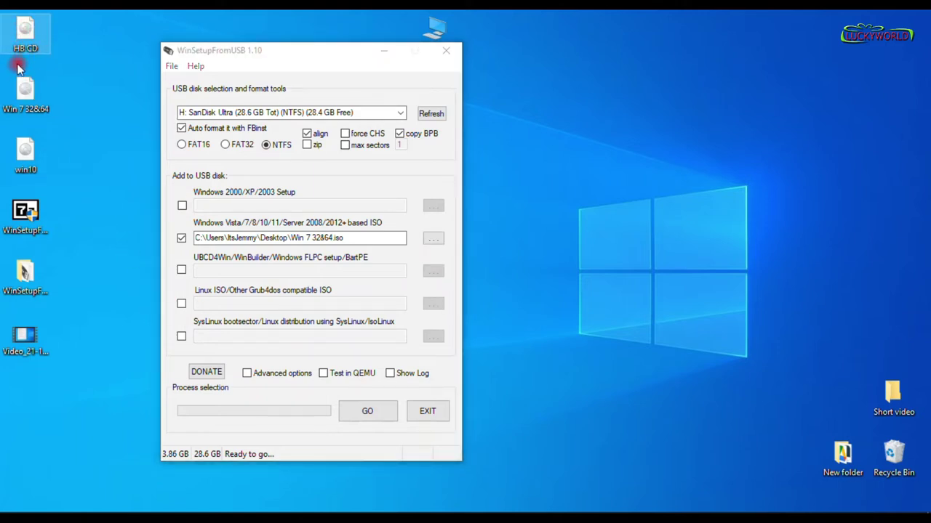
left_click(24, 58)
left_click(182, 304)
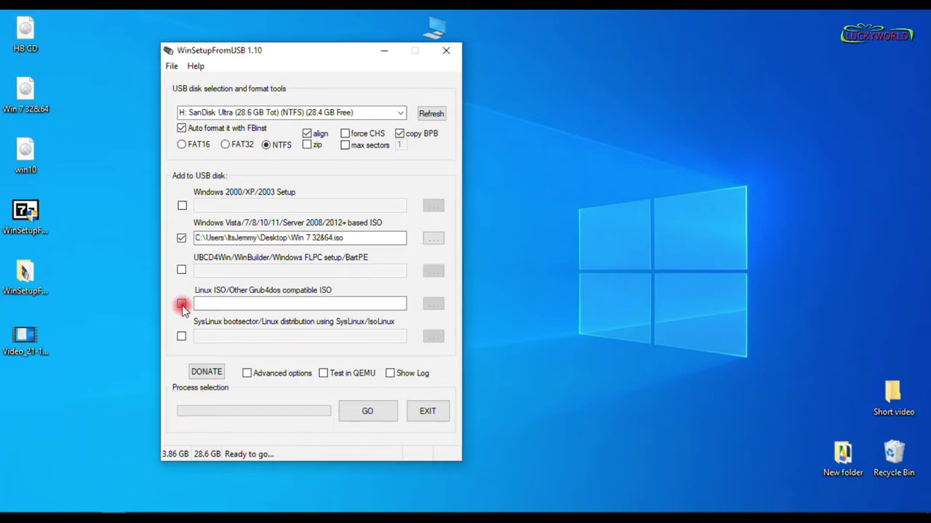
left_click(433, 305)
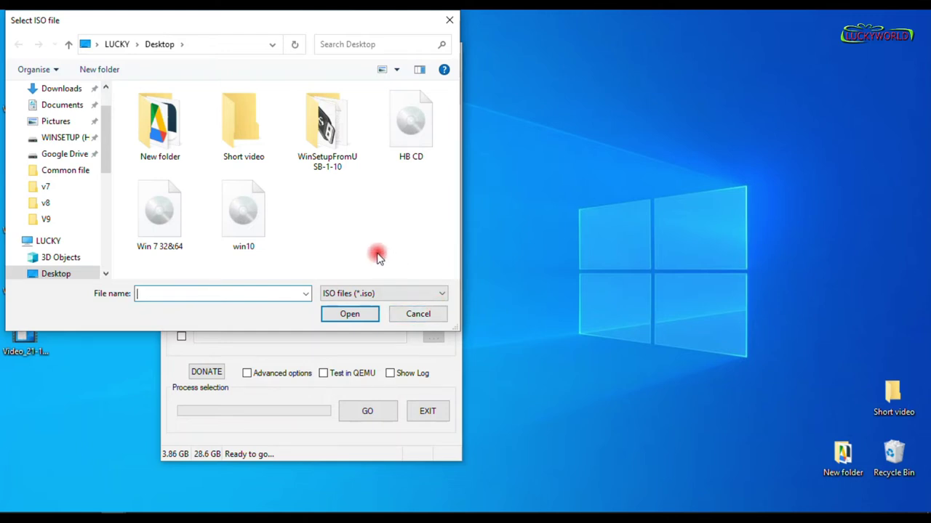
left_click(414, 147)
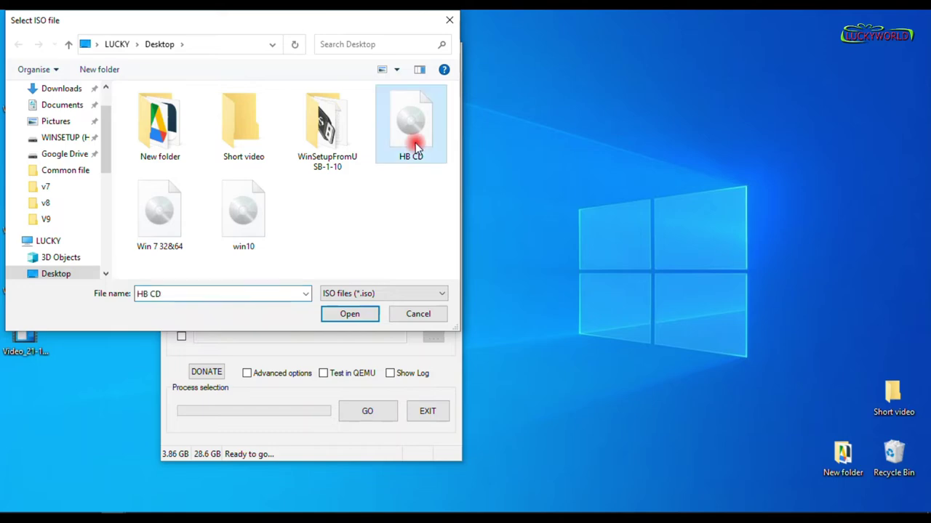
left_click(368, 313)
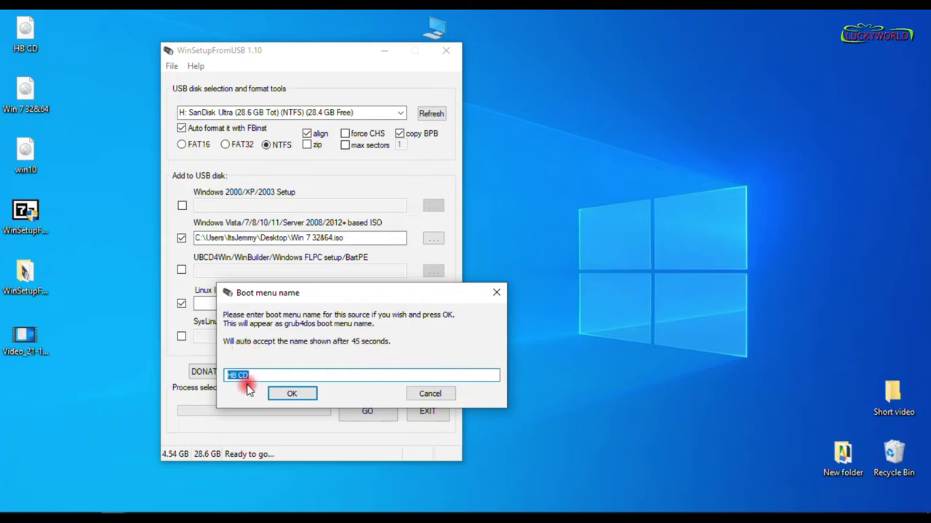
left_click(291, 393)
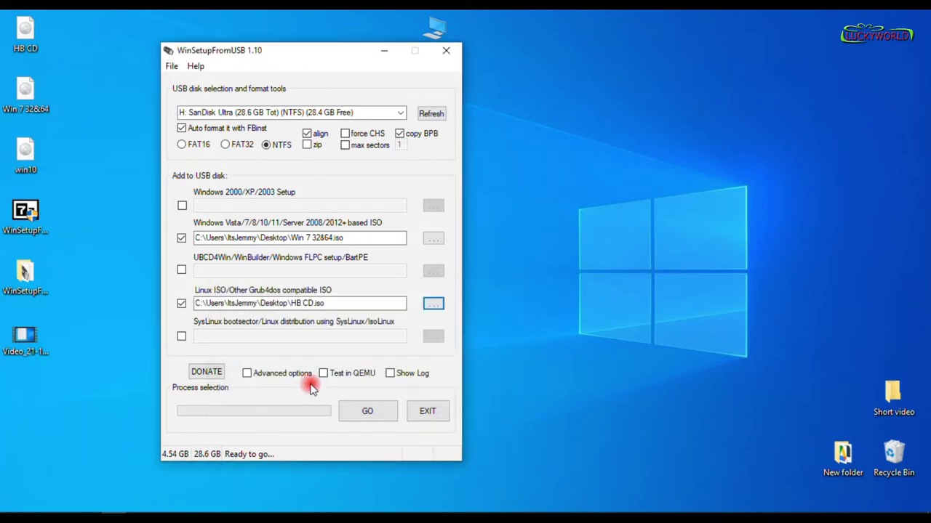
- Format the USB disk and write the chosen ISOs to it, accepting both data-erase warnings and dismissing the completion message
left_click(369, 418)
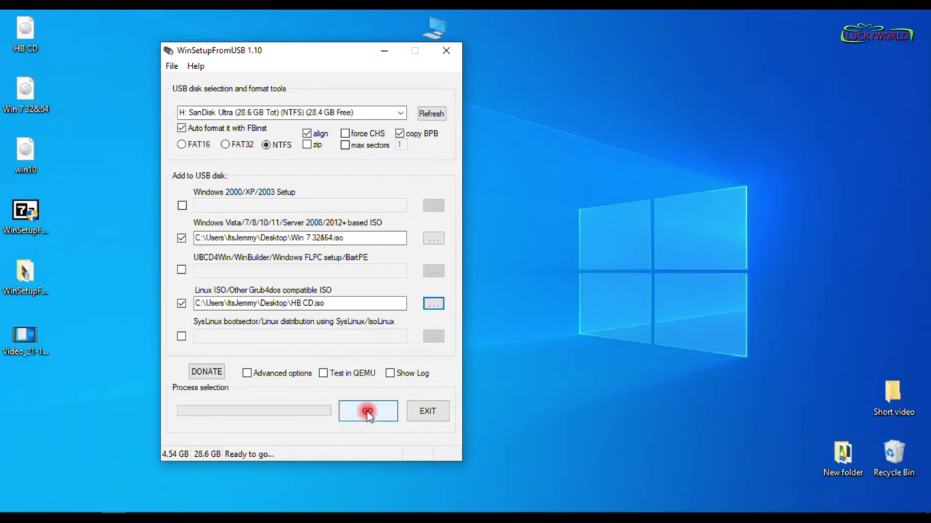
left_click(367, 413)
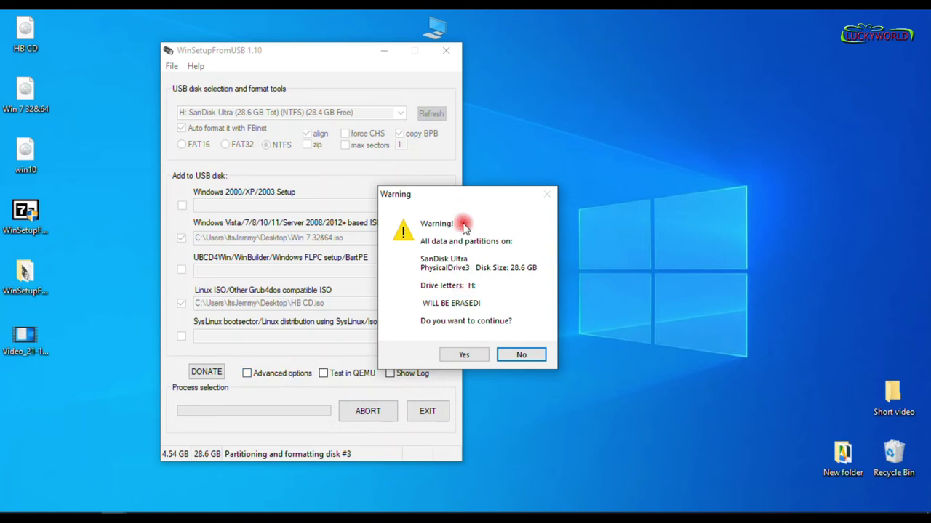
left_click_drag(464, 195, 532, 190)
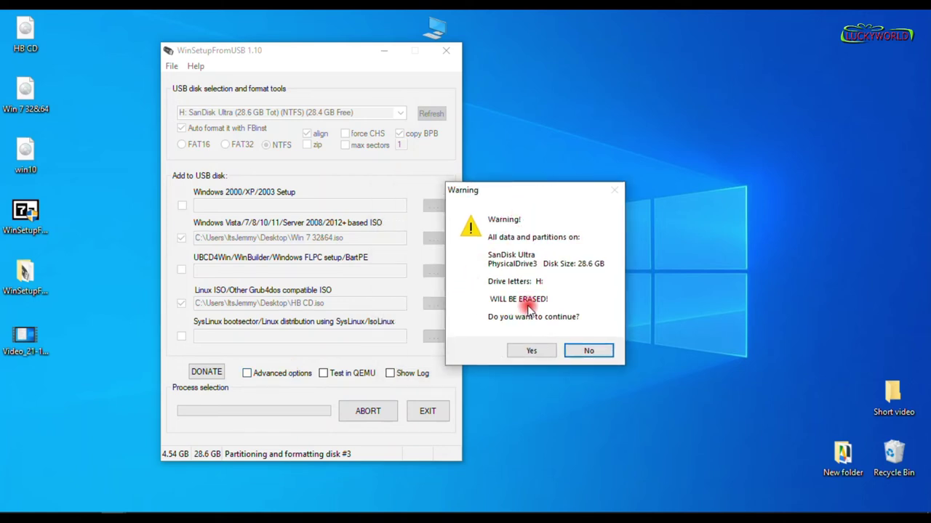
left_click(532, 353)
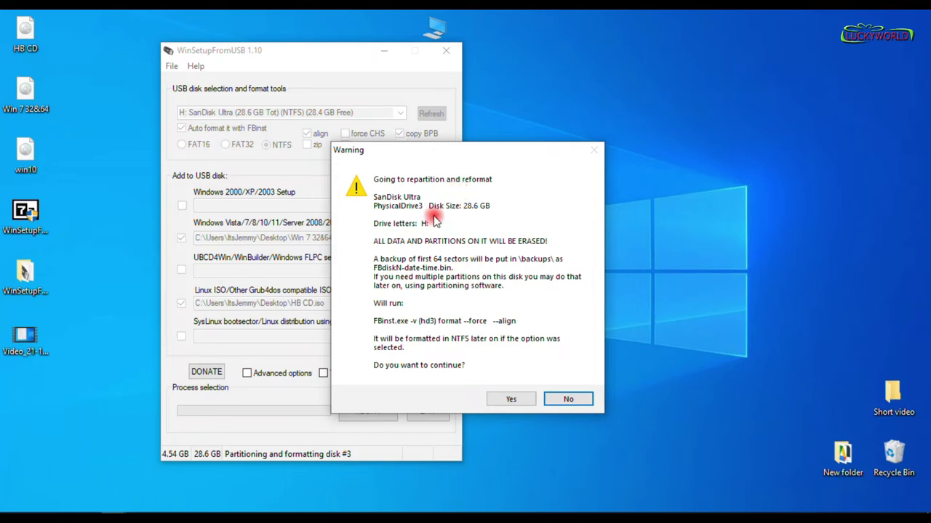
left_click(509, 398)
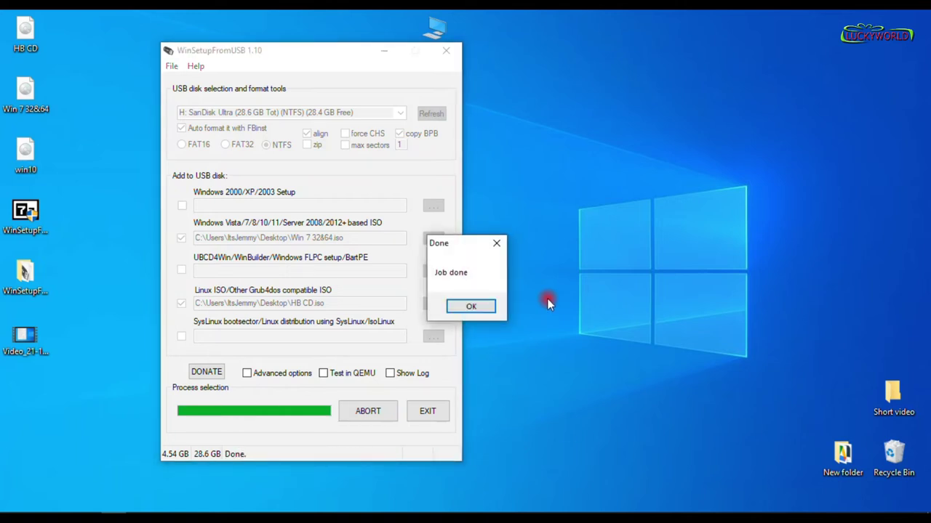
left_click_drag(461, 243, 515, 240)
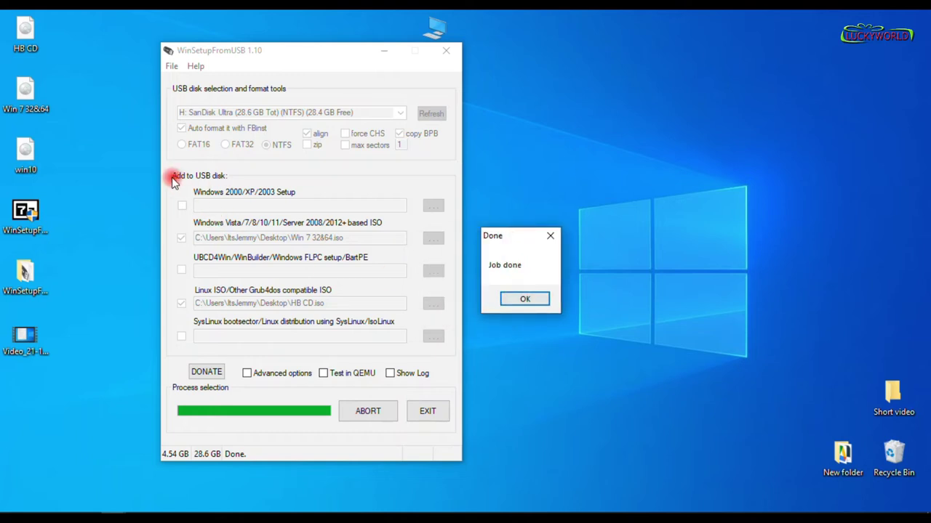
left_click(524, 301)
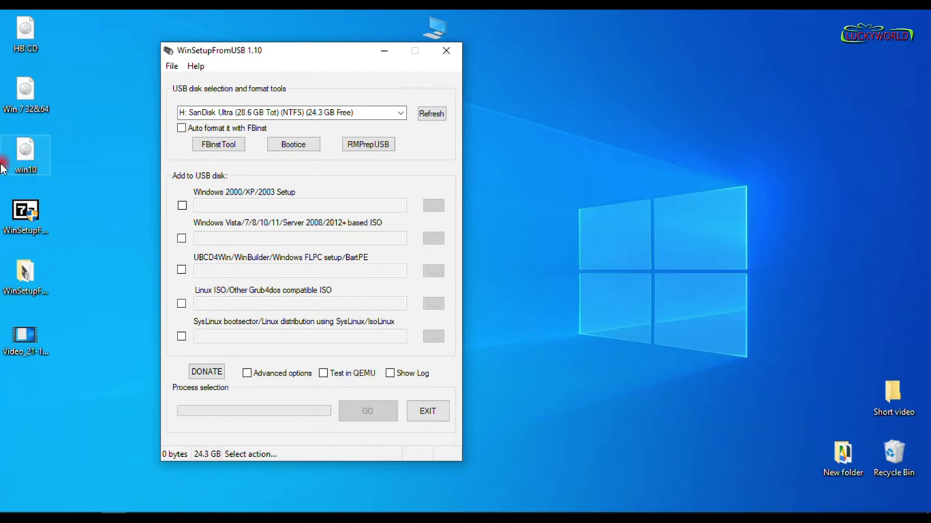
left_click(26, 32)
left_click(31, 107)
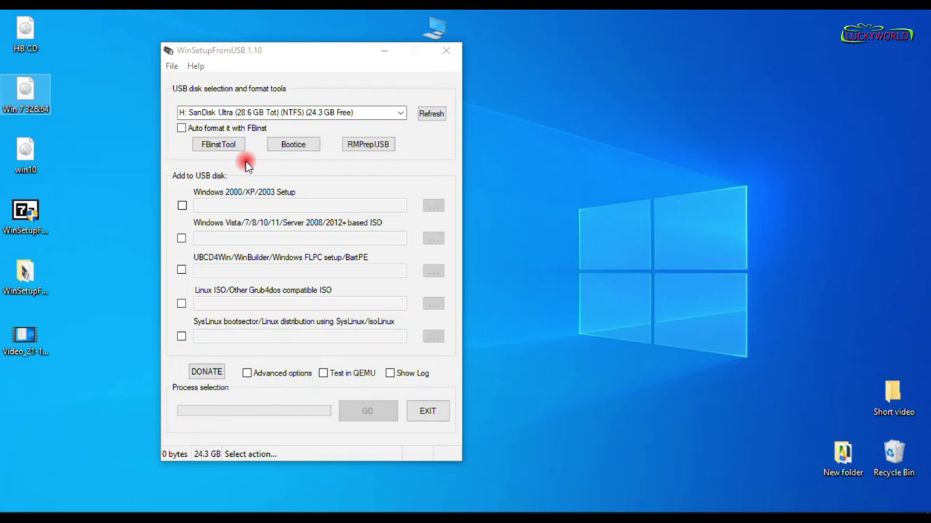
- Add the win10 ISO from the Desktop as the Windows Vista/7/8/10/11/Server 2008/2012+ based source
left_click(275, 58)
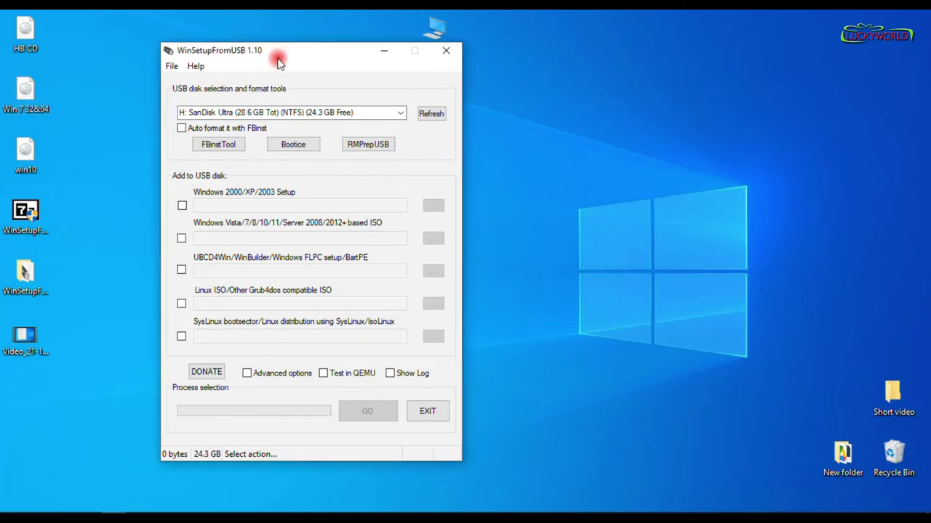
left_click(182, 240)
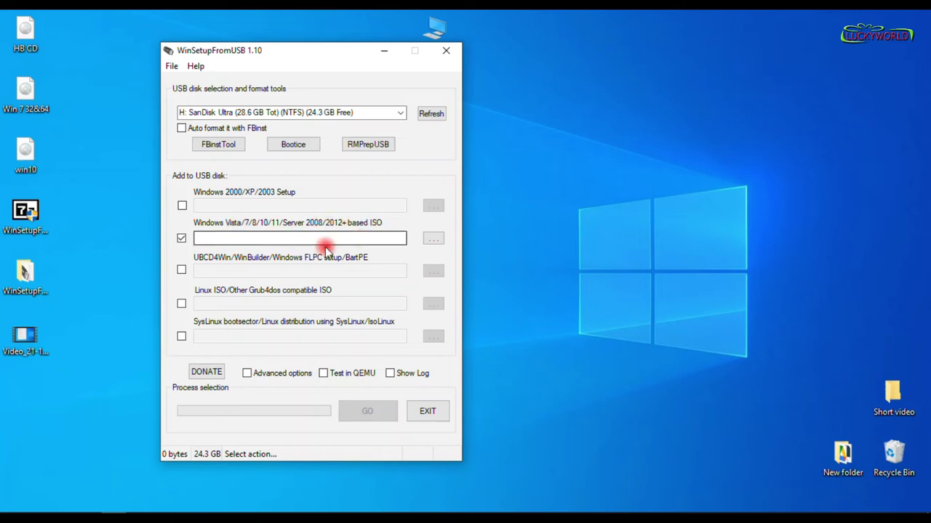
left_click(433, 241)
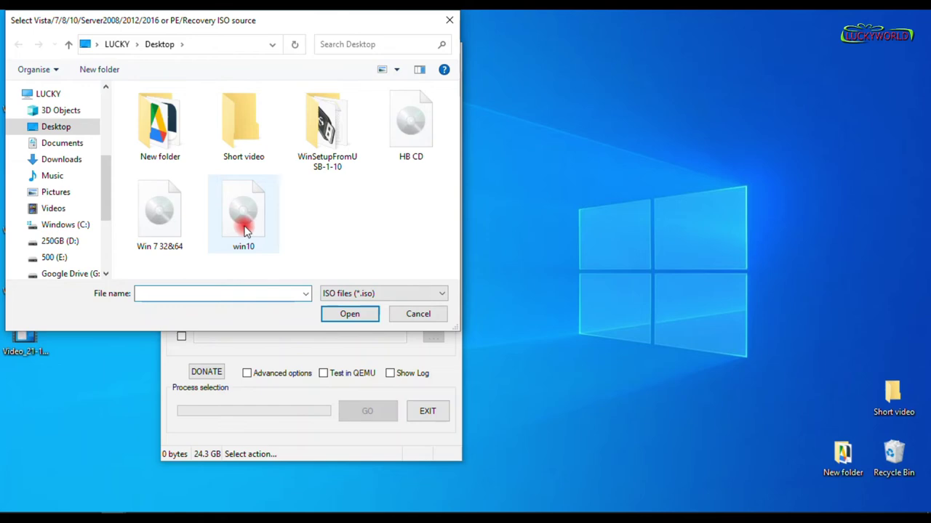
left_click(244, 230)
left_click(349, 314)
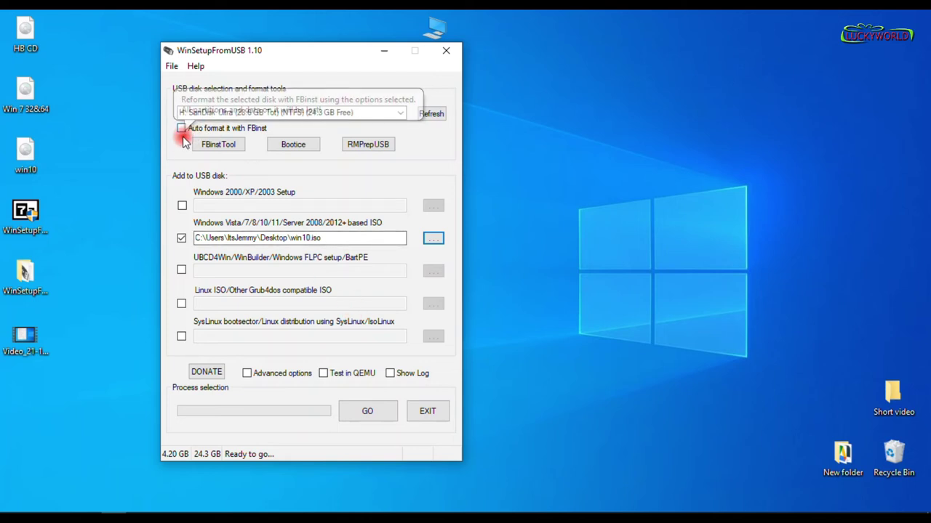
- Write the win10 ISO to the USB disk without reformatting it, and enable the QEMU test for when copying finishes
left_click(383, 413)
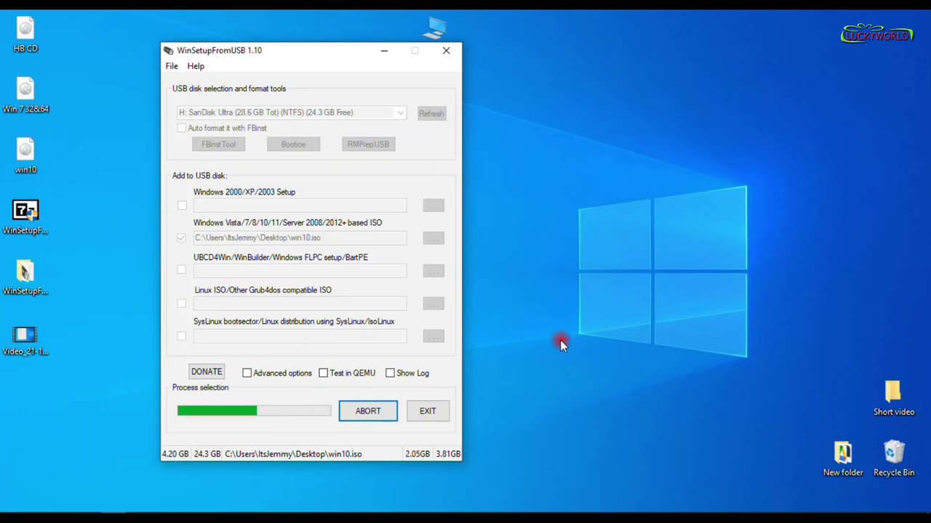
left_click(323, 373)
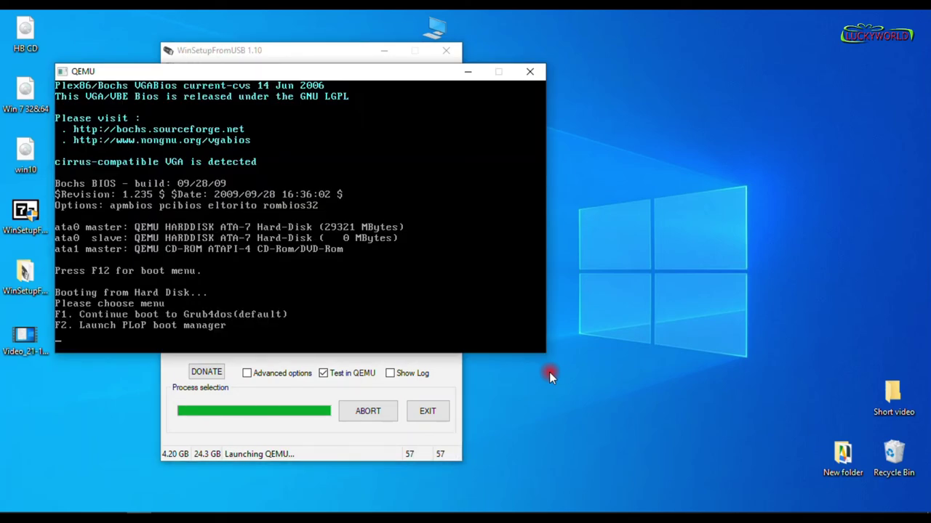
- Arrange the QEMU and WinSetupFromUSB windows side by side, trying out the selection in the Grub4dos boot menu
left_click_drag(307, 73, 696, 83)
left_click(829, 336)
key("Down")
key("Up")
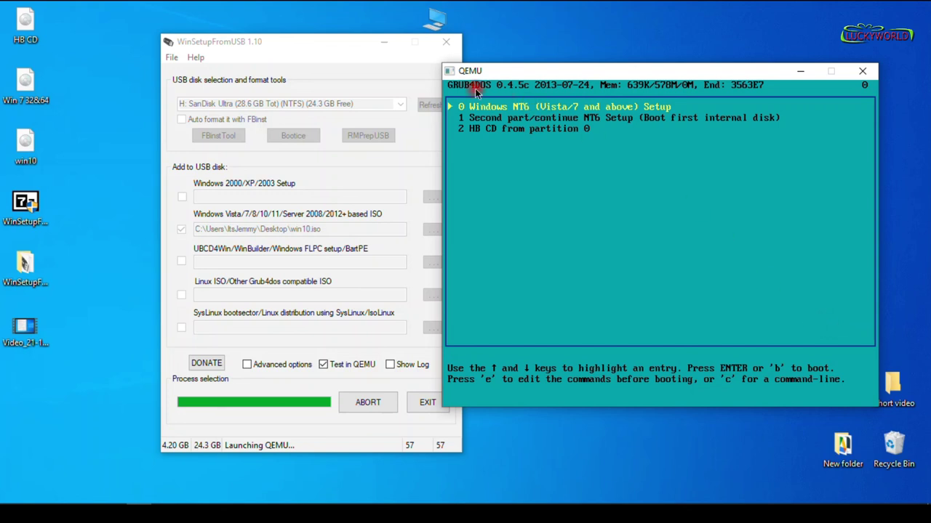
left_click_drag(317, 42, 271, 39)
left_click_drag(633, 74, 621, 70)
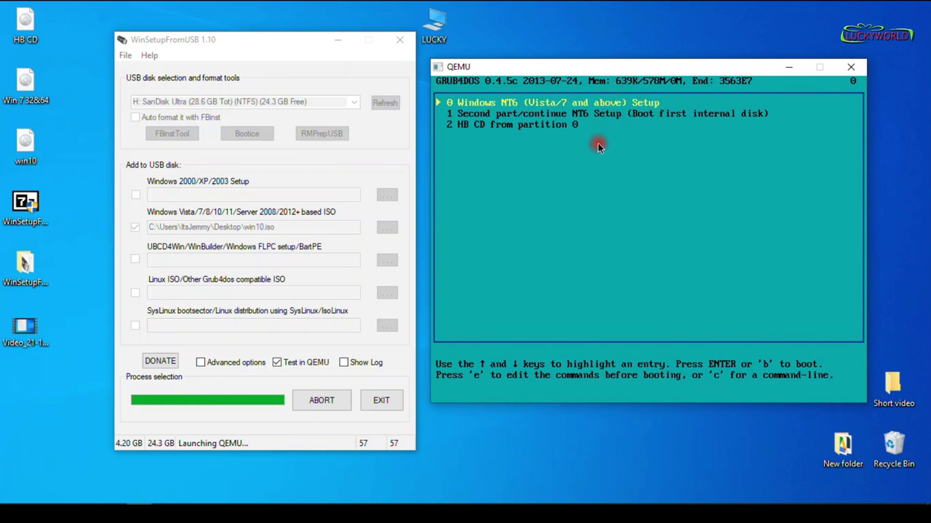
- Go through the Grub4dos boot entries down to HB CD and back, and start Windows NT6 (Vista/7 and above) Setup
key("Down")
key("Down")
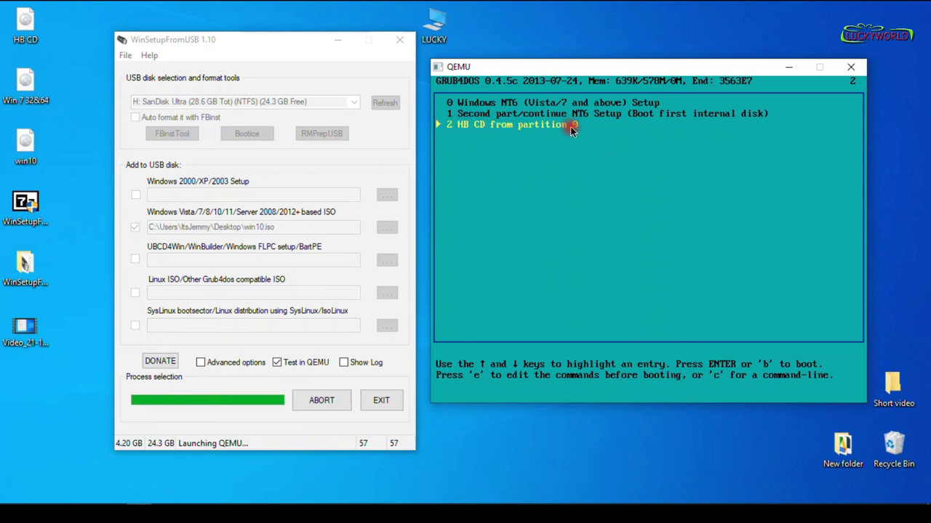
key("Up")
key("Up")
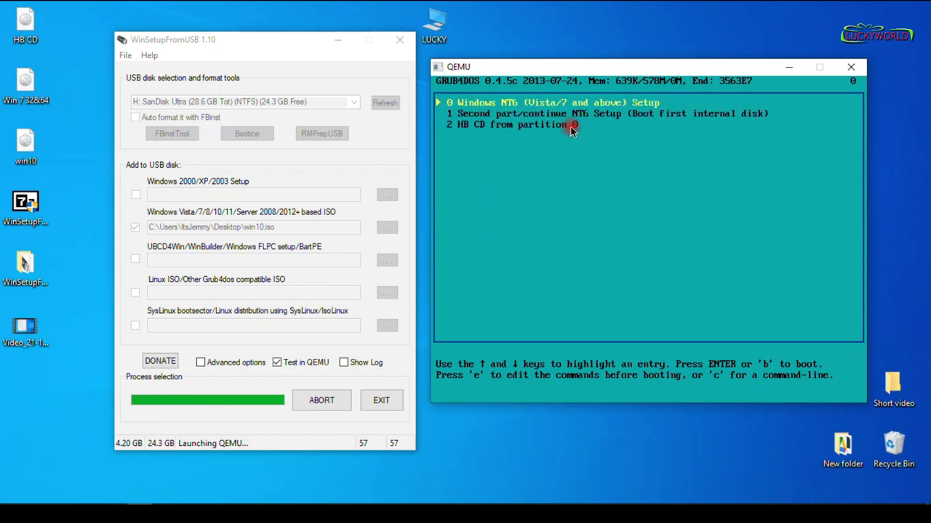
key("Return")
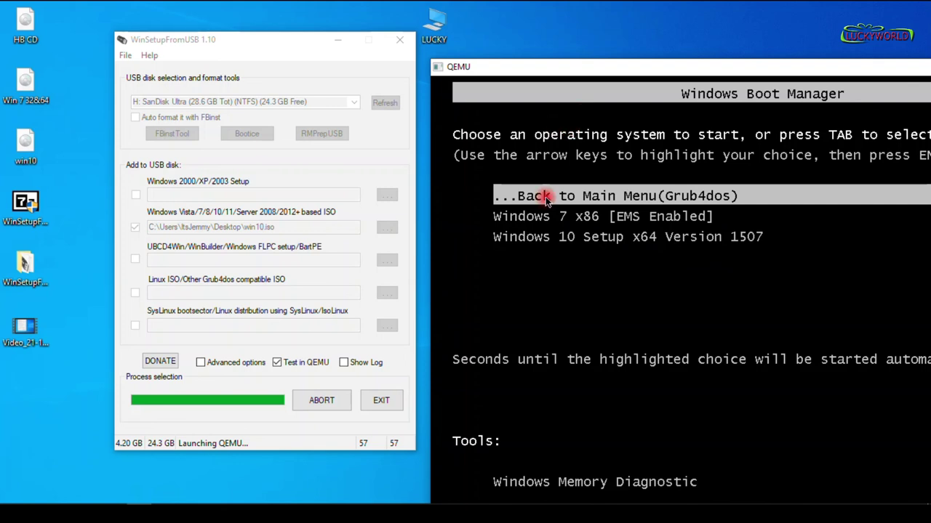
- Check the Windows 7 and Windows 10 setup entries in Windows Boot Manager
key("Down")
key("Down")
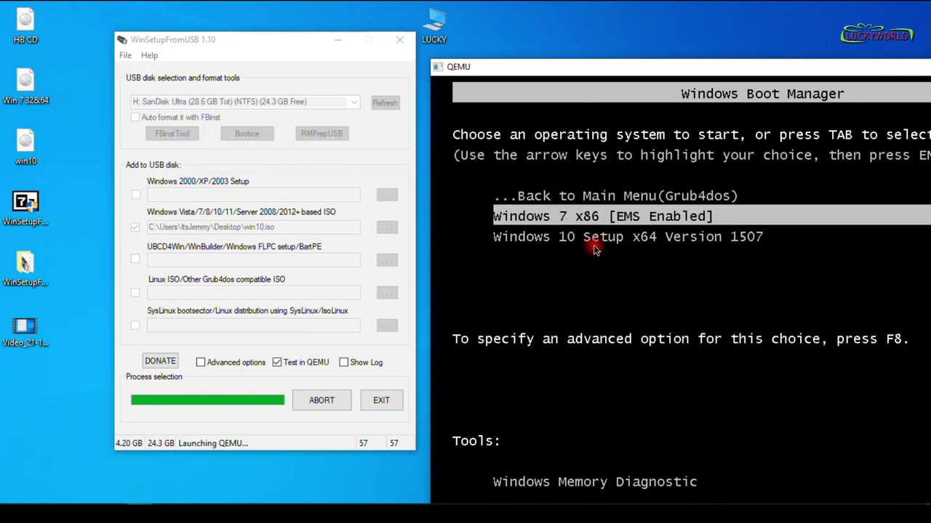